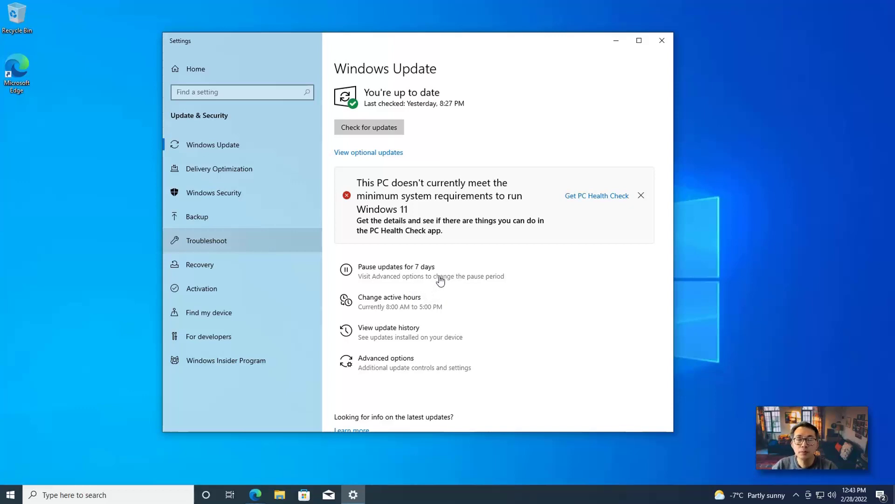
# Follow the Get PC Health Check link in Windows Update to open Microsoft's Windows 11 page in Edge
pyautogui.click(607, 200)
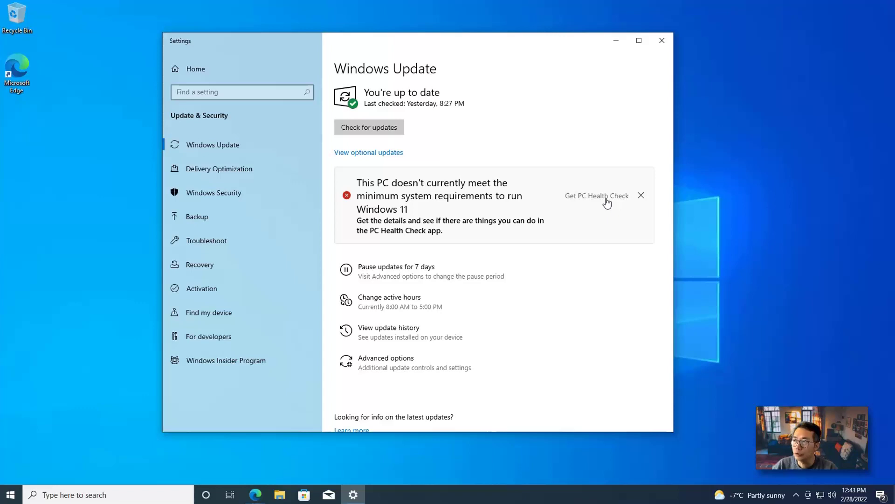
pyautogui.click(607, 201)
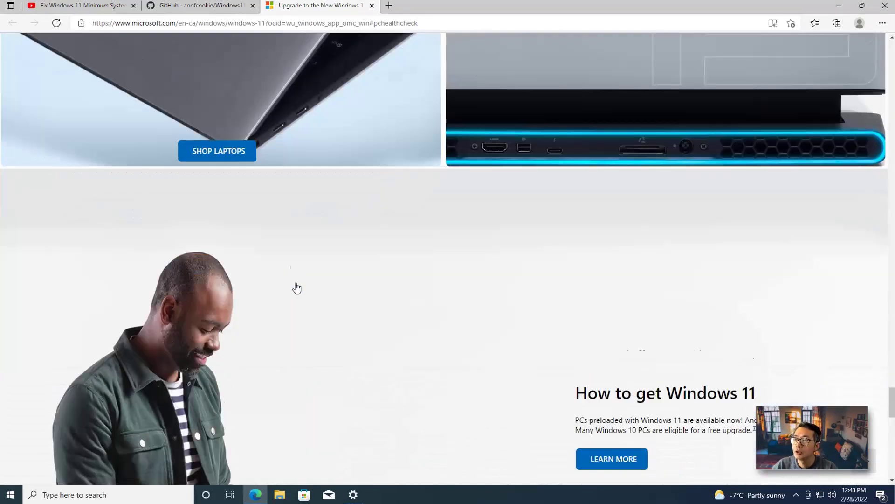
# Open the Windows 11 minimum requirements and highlight the 4 GB RAM, 64 GB storage and TPM 2.0 rows
pyautogui.scroll(-7, 297, 287)
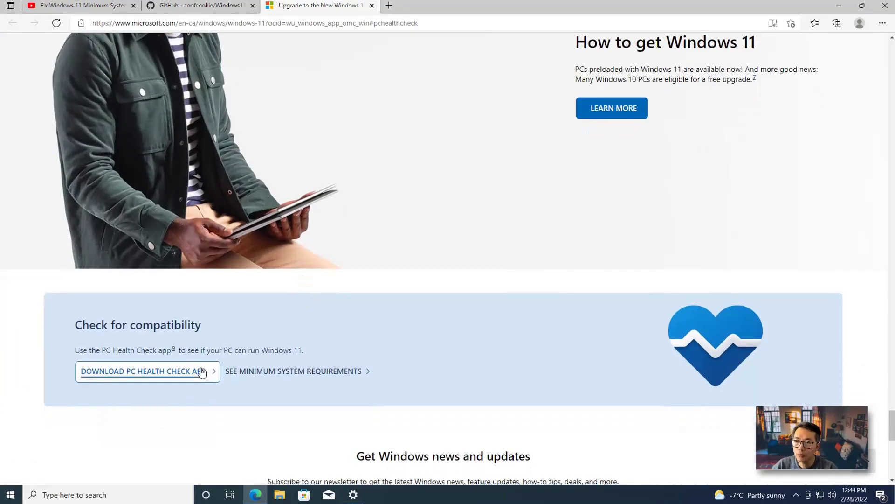
pyautogui.click(268, 371)
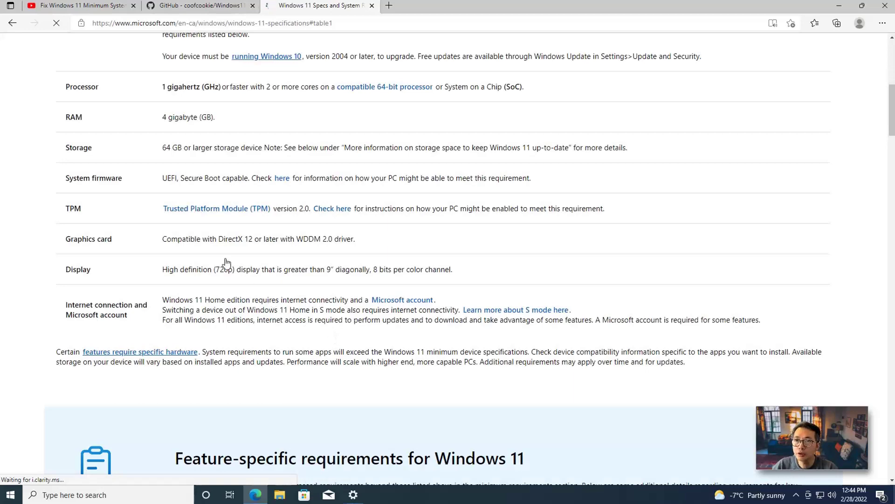
pyautogui.moveTo(162, 93); pyautogui.dragTo(201, 92)
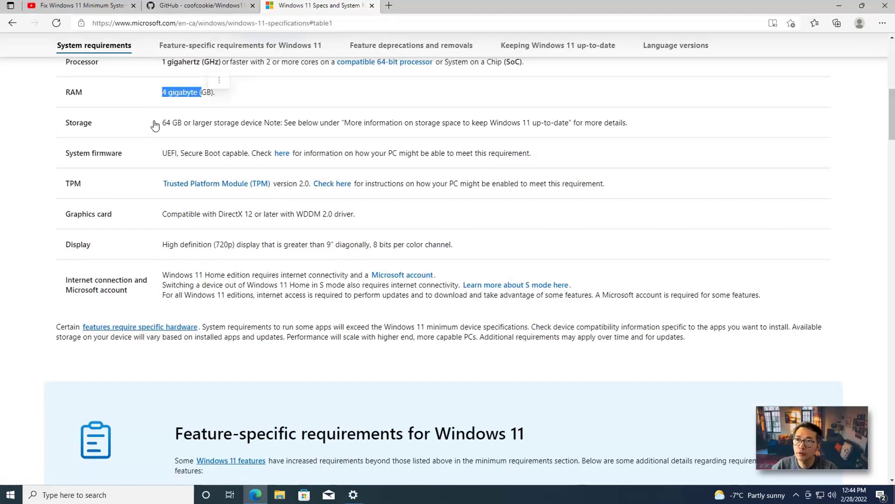
pyautogui.moveTo(163, 124); pyautogui.dragTo(259, 125)
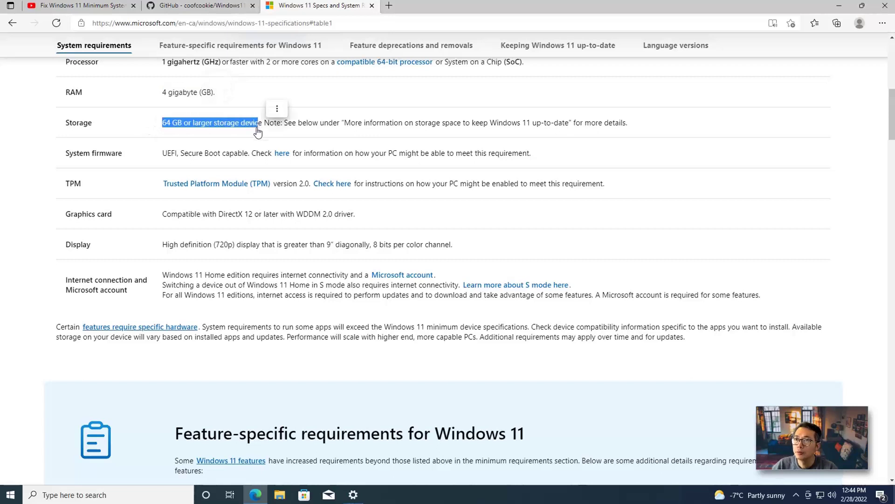
pyautogui.moveTo(64, 184); pyautogui.dragTo(615, 201)
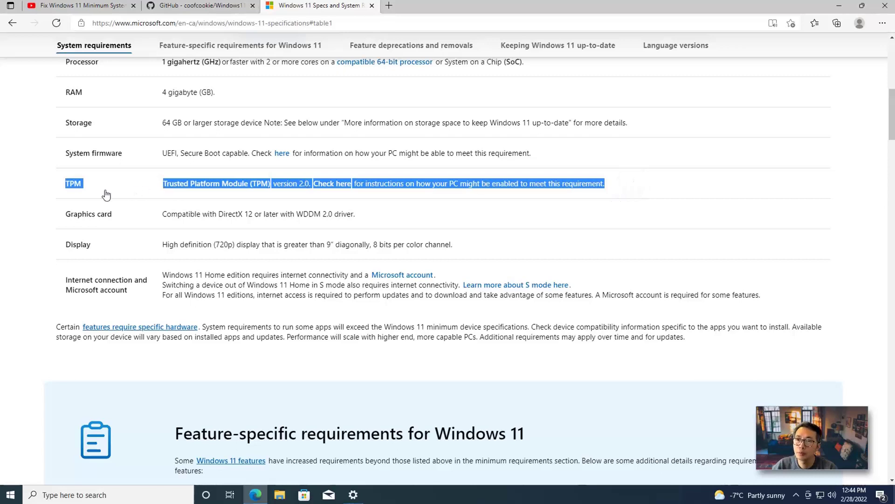
pyautogui.click(91, 6)
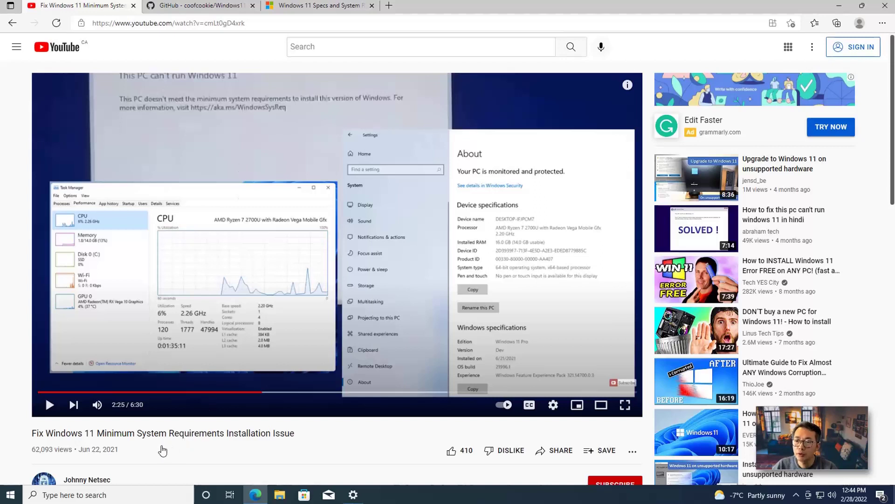
# Highlight 'Requirements' in the video title, then switch to the Windows11Upgrade GitHub page
pyautogui.moveTo(174, 436); pyautogui.dragTo(217, 442)
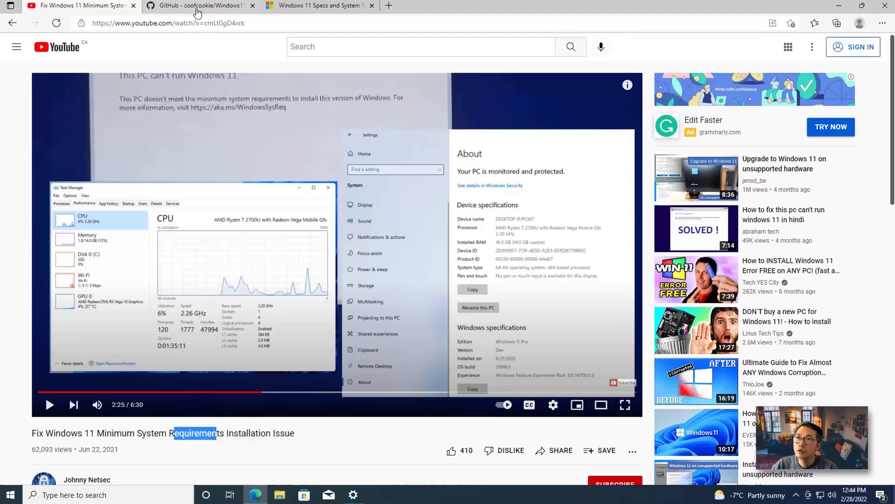
pyautogui.click(197, 11)
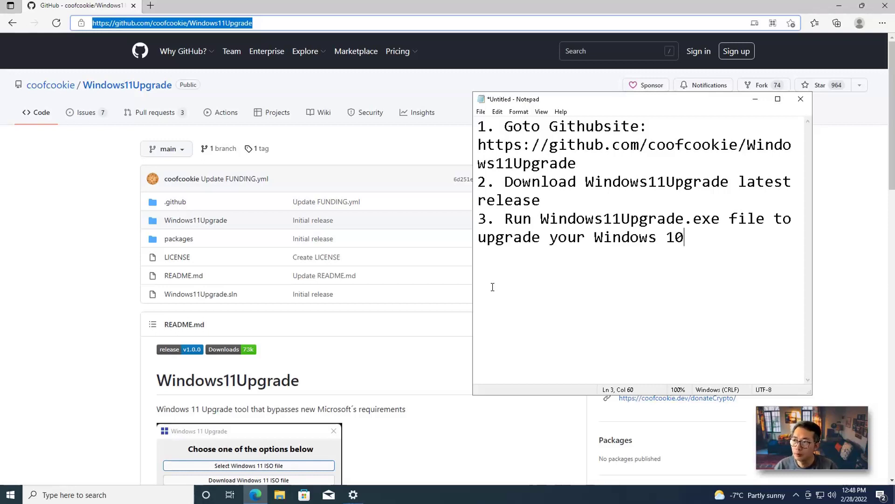
# Download Windows11Upgrade_EN.zip from the Initial release (1.0.0) and open the downloaded zip
pyautogui.click(421, 356)
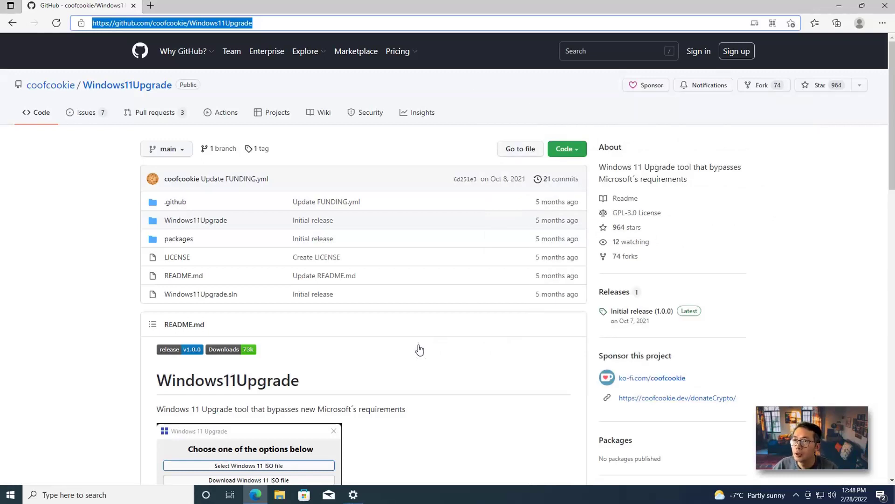
pyautogui.moveTo(281, 27); pyautogui.dragTo(81, 31)
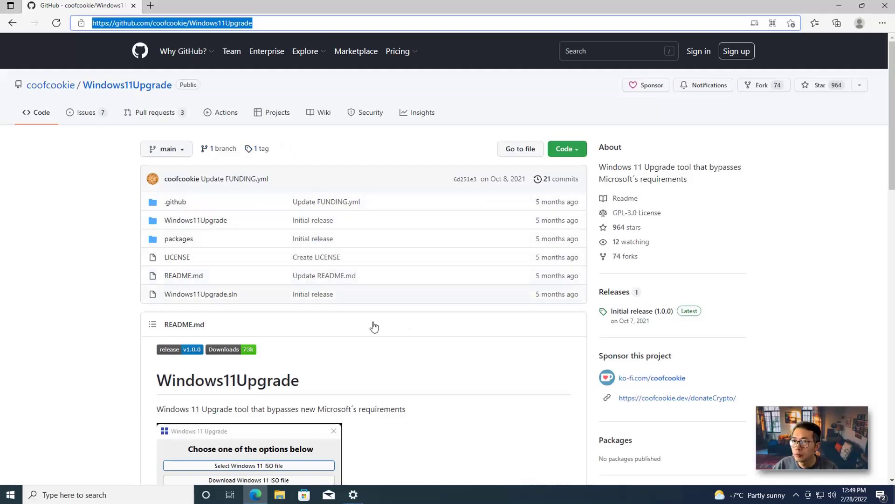
pyautogui.click(630, 313)
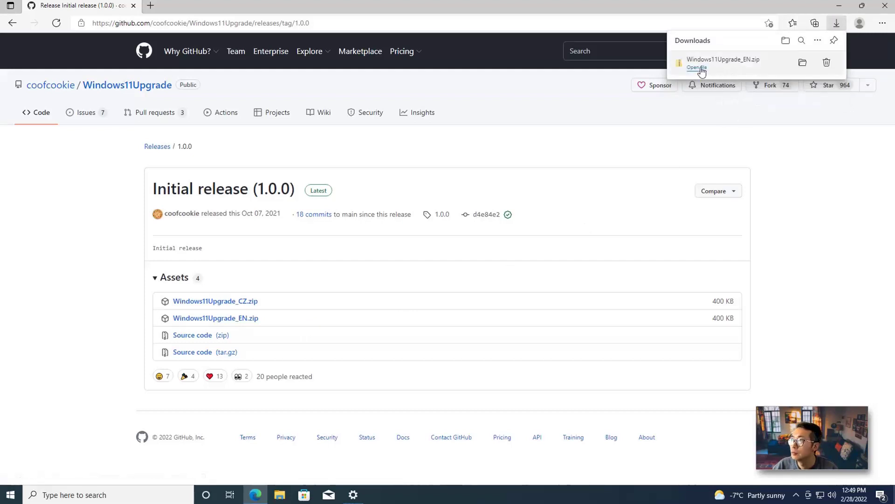
pyautogui.click(699, 68)
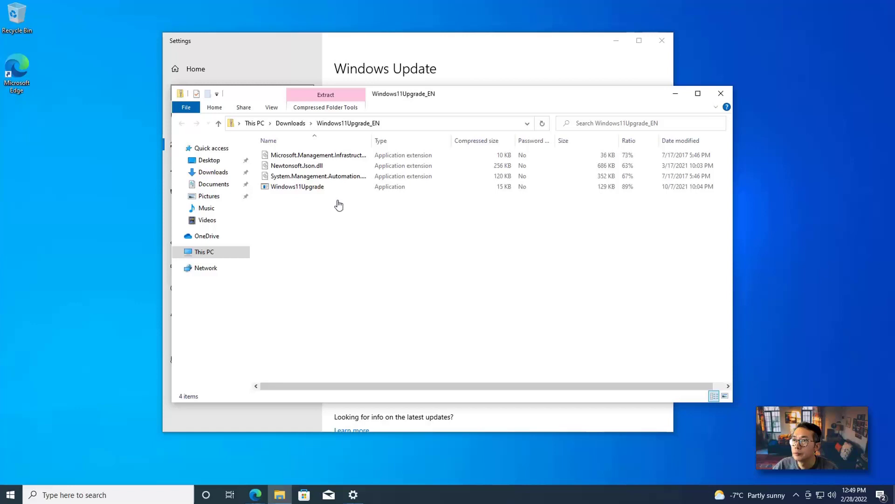
# Extract all Windows11Upgrade_EN.zip files into the Windows11Upgrade_EN folder
pyautogui.doubleClick(309, 188)
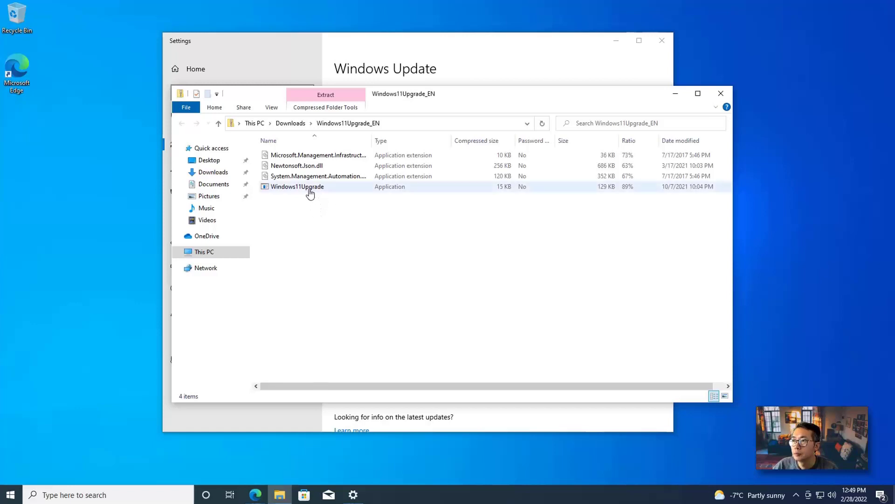
pyautogui.click(416, 265)
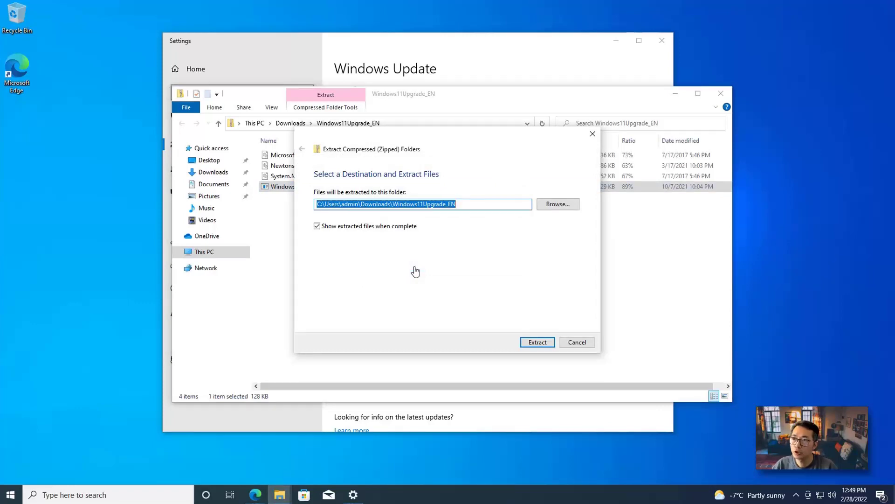
pyautogui.click(536, 341)
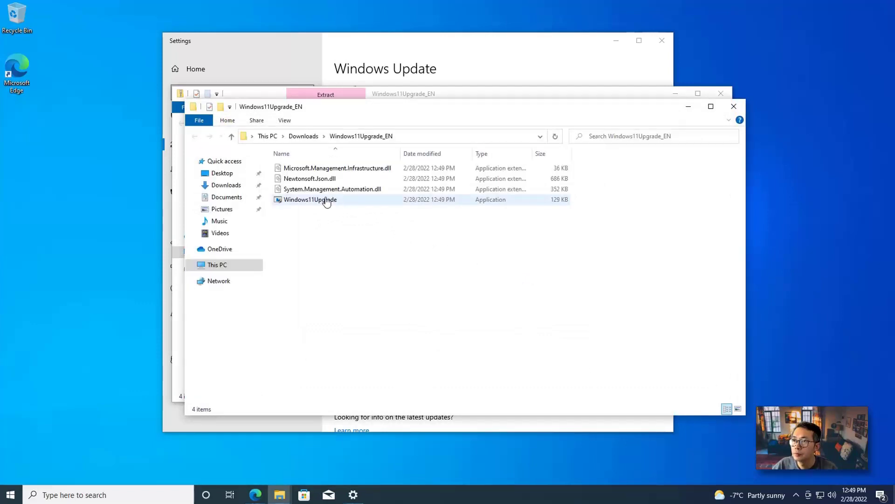
# Launch the extracted Windows11Upgrade app, running it anyway past the SmartScreen warning
pyautogui.doubleClick(327, 201)
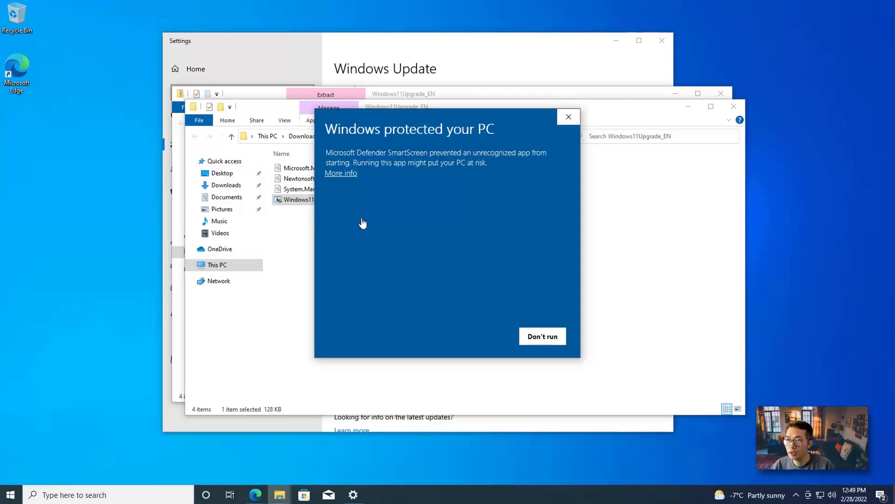
pyautogui.click(342, 175)
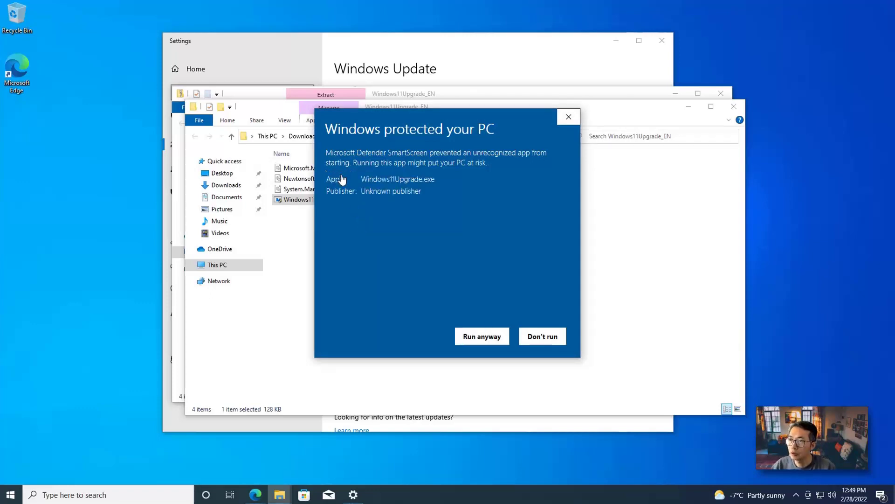
pyautogui.click(480, 335)
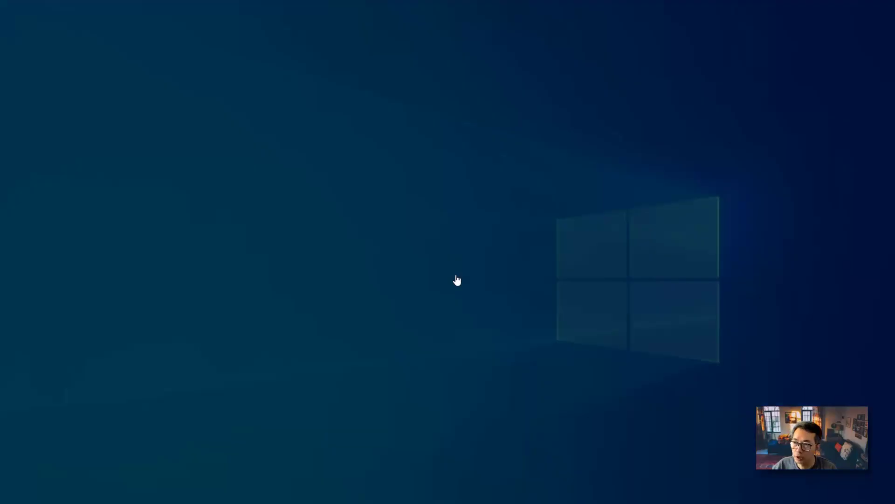
# Allow the upgrade tool to make changes, minimize Explorer and Settings, and choose Download Windows 11 ISO file
pyautogui.click(397, 317)
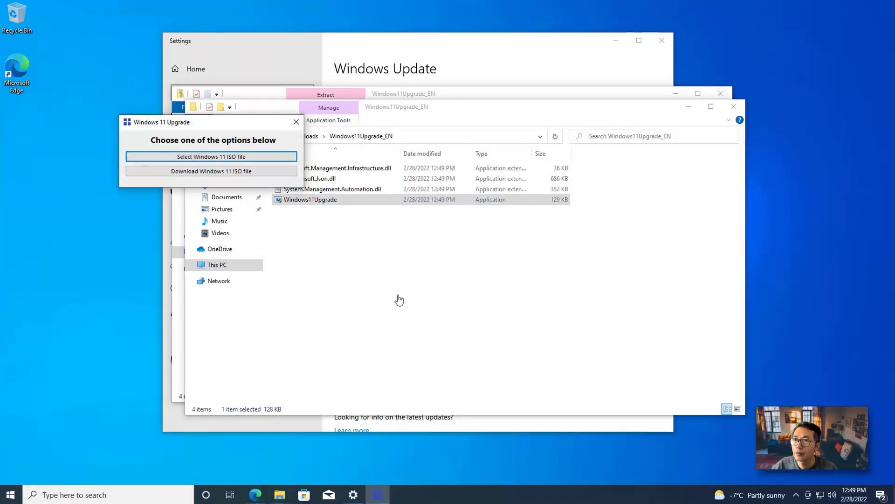
pyautogui.click(689, 107)
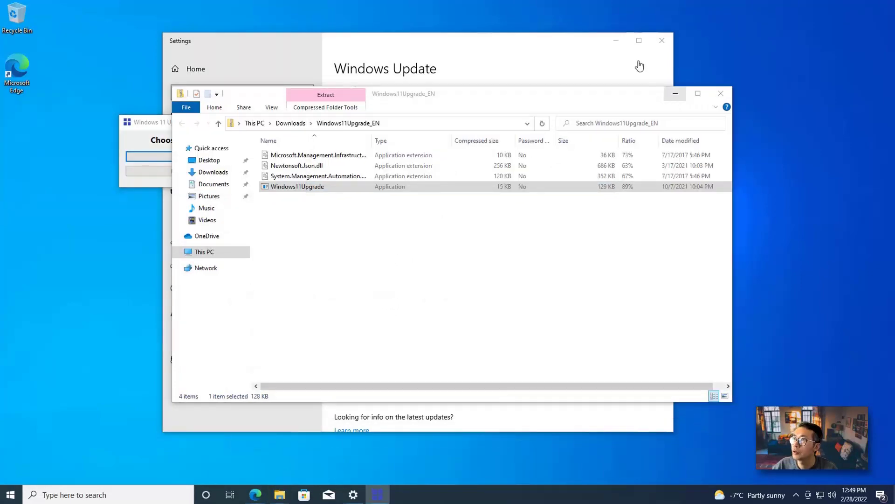
pyautogui.click(615, 40)
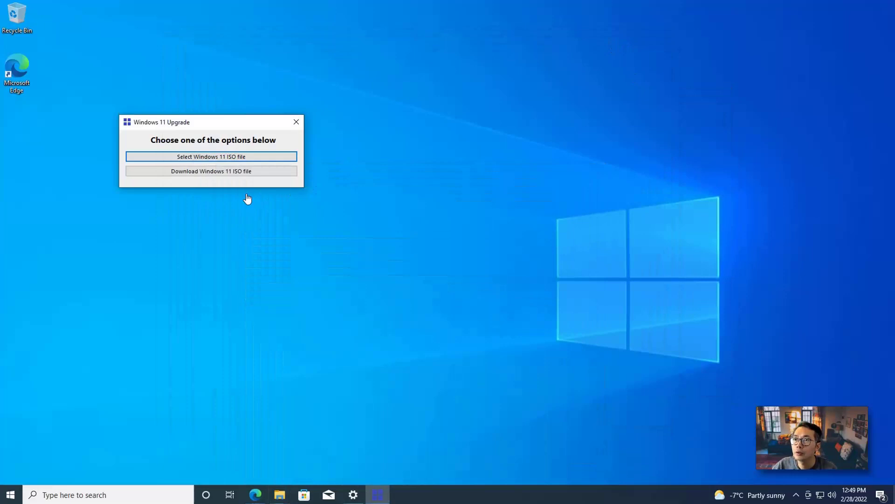
pyautogui.click(243, 172)
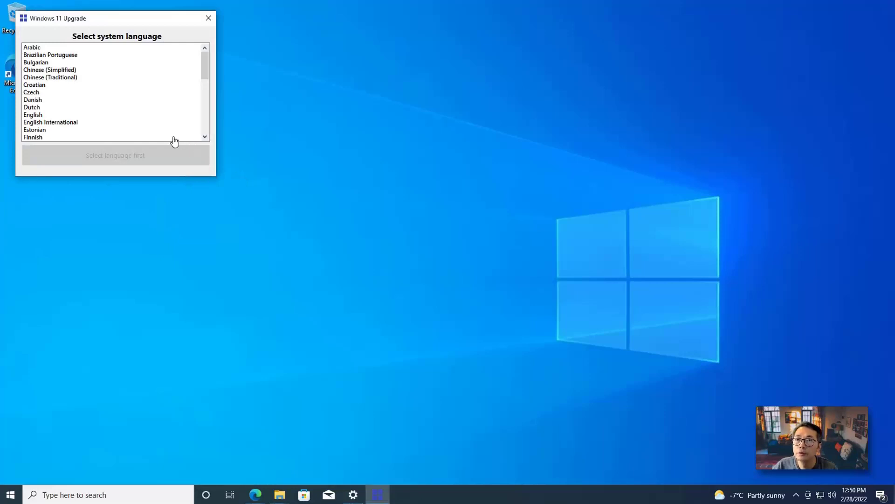
# Select English and download the English Windows 11 ISO
pyautogui.click(52, 115)
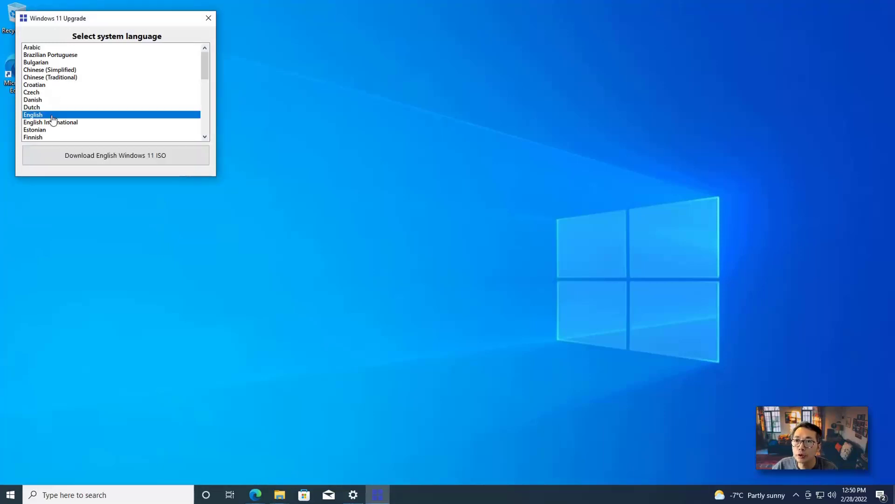
pyautogui.click(172, 161)
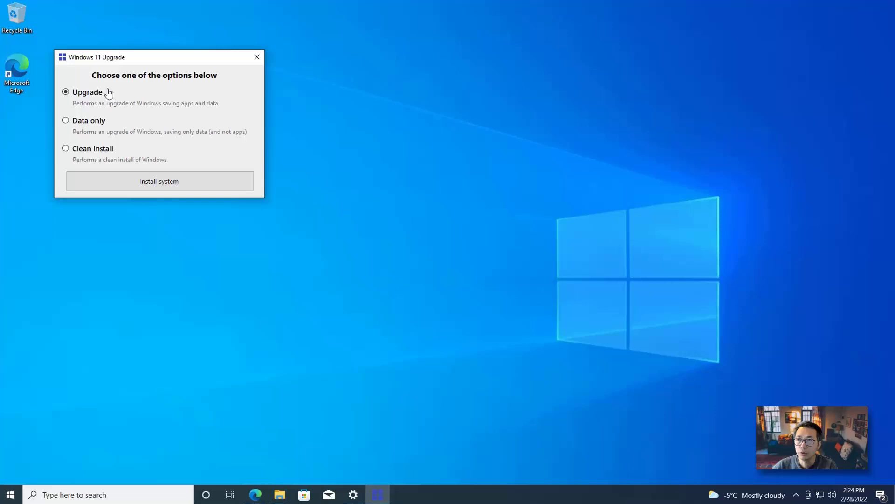
# Keep the Upgrade option selected and start Install system to launch Windows 11 Setup
pyautogui.click(175, 183)
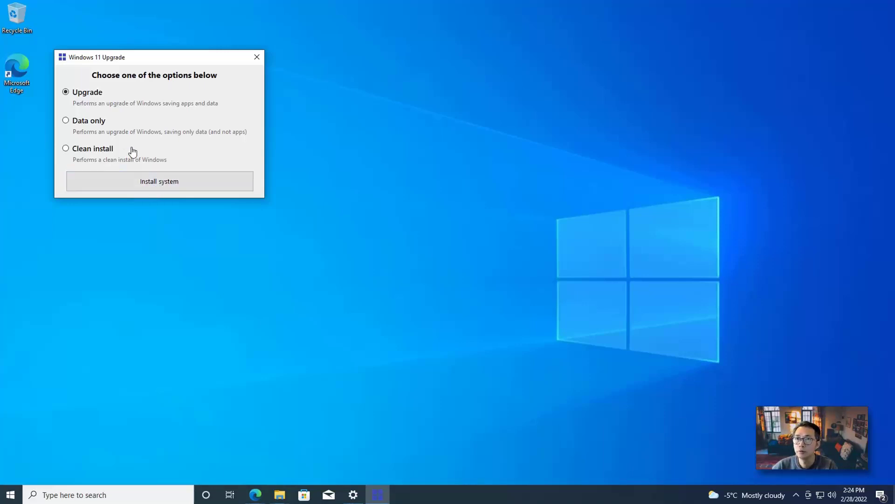
pyautogui.click(159, 184)
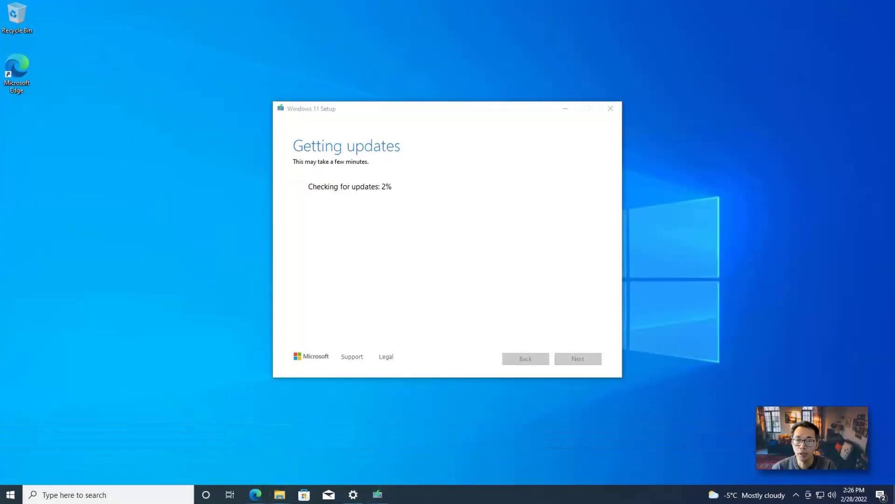
# Check the 5.12 GB win11 ISO in Downloads\Windows11Upgrade_EN, then minimize Explorer
pyautogui.click(281, 495)
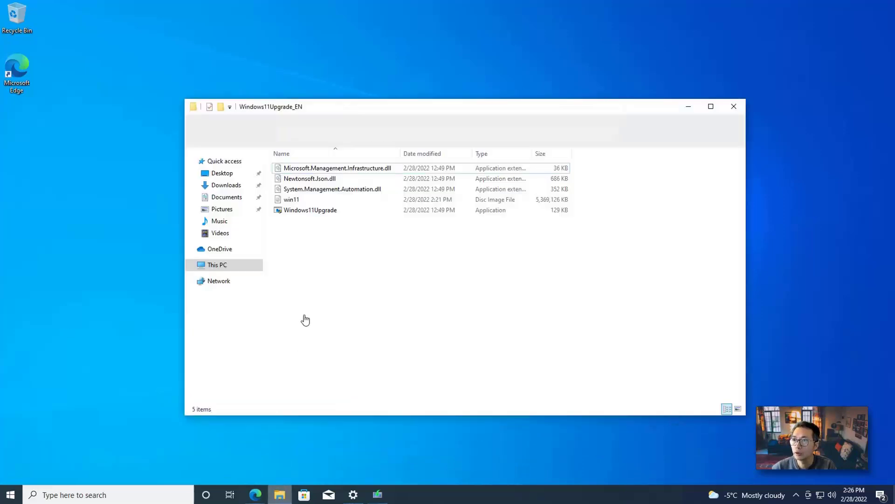
pyautogui.click(331, 200)
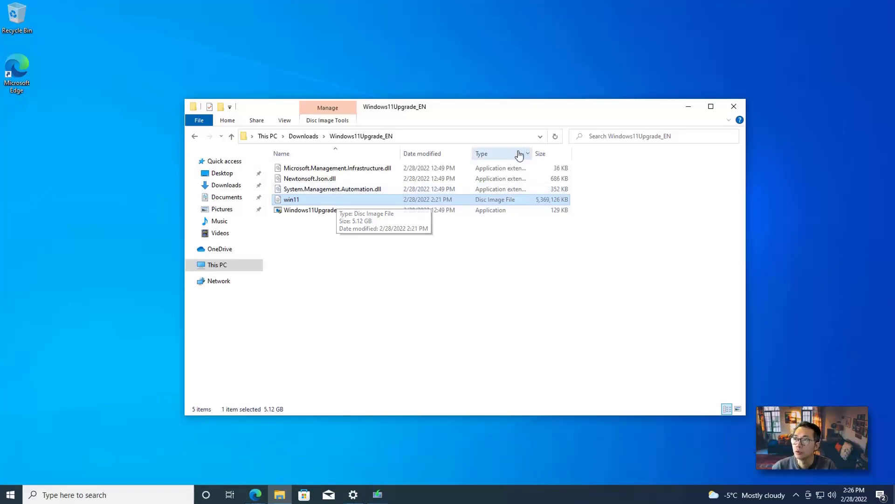
pyautogui.click(687, 108)
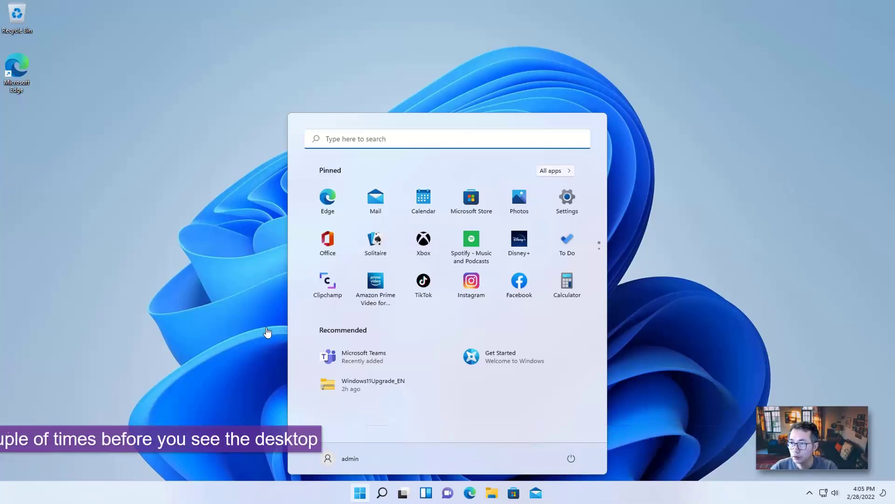
# Open System About from the Start right-click menu and highlight the Windows 11 Pro version 21H2
pyautogui.click(360, 493)
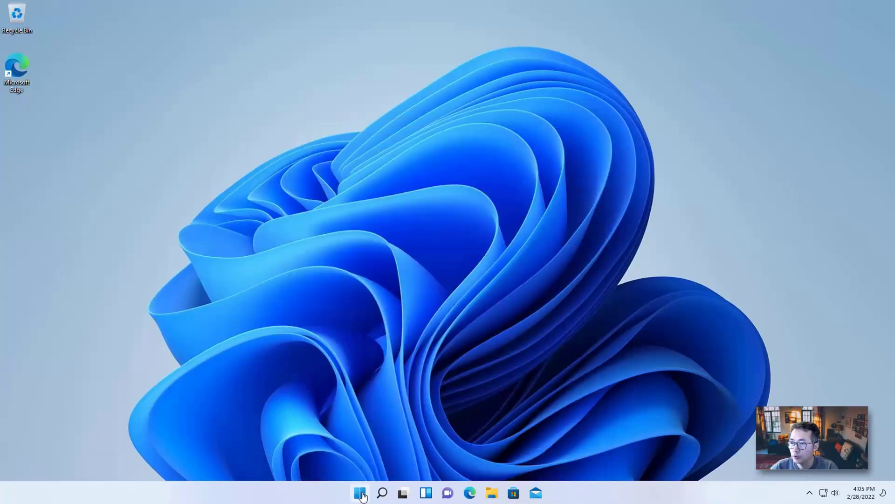
pyautogui.click(360, 493)
pyautogui.rightClick(360, 493)
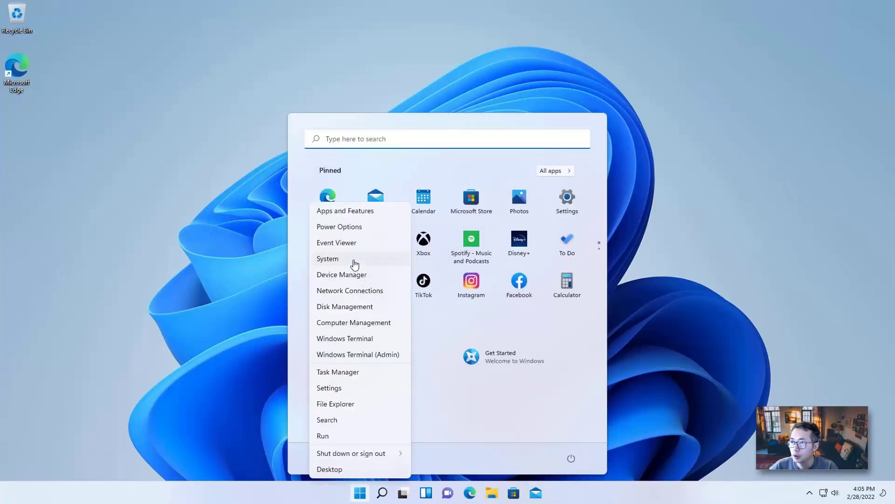
pyautogui.click(355, 265)
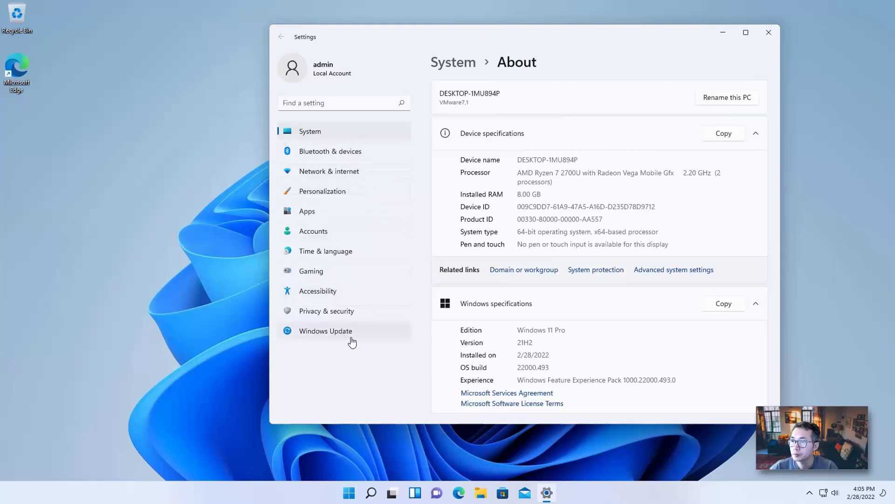
pyautogui.scroll(-3, 466, 317)
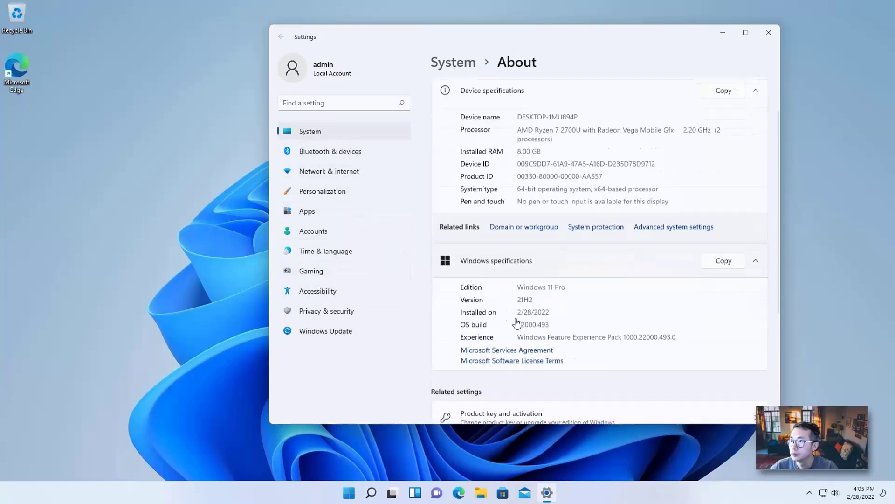
pyautogui.moveTo(574, 231); pyautogui.dragTo(511, 243)
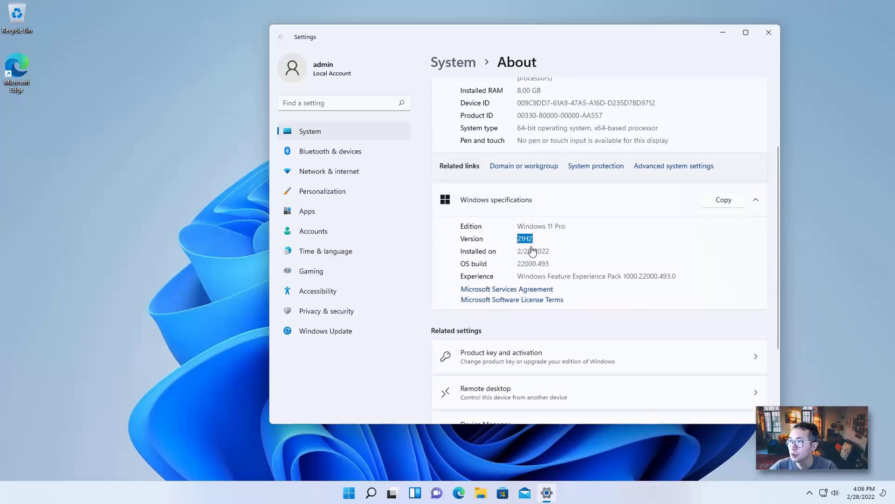
# Go to the Windows Update page in Settings
pyautogui.scroll(-3, 578, 320)
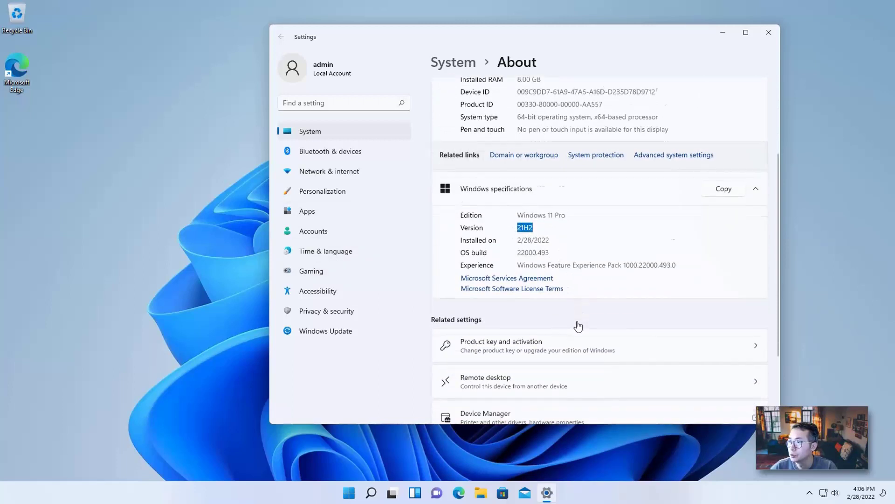
pyautogui.scroll(5, 579, 325)
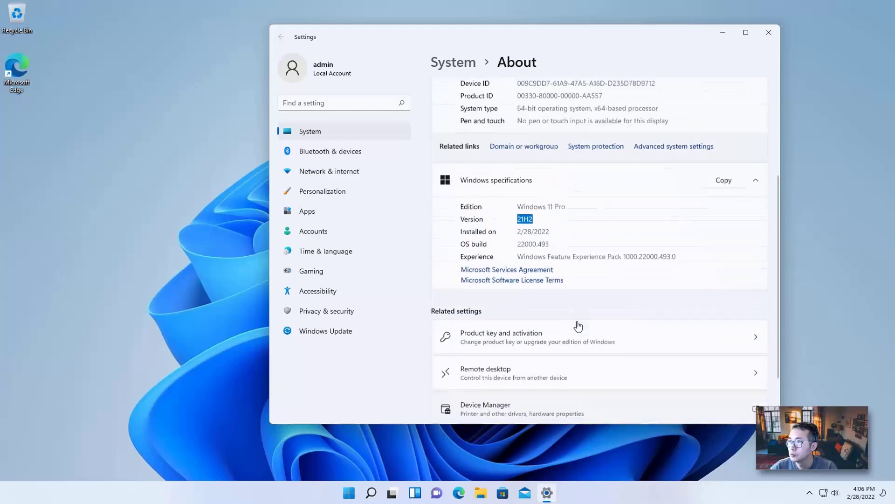
pyautogui.scroll(-5, 550, 186)
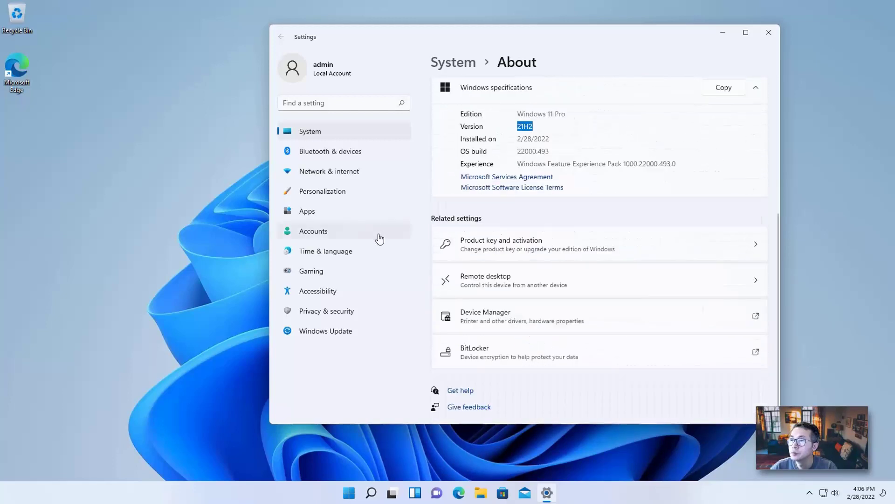
pyautogui.click(349, 332)
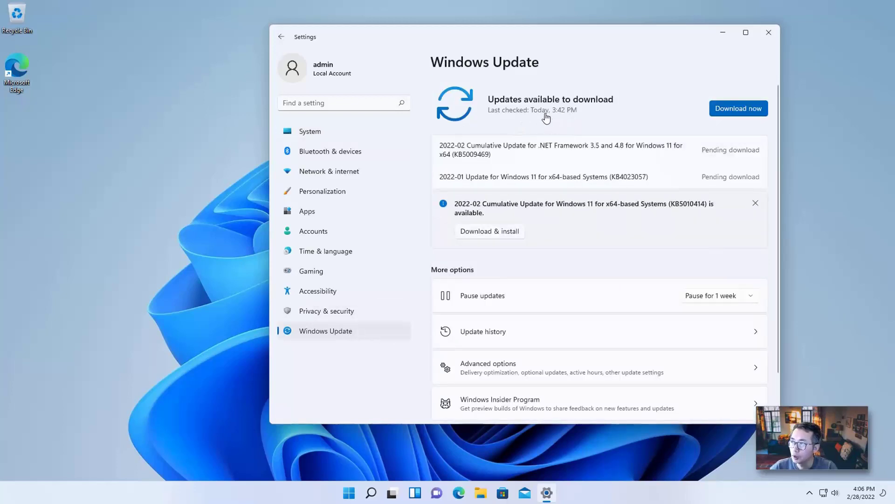
pyautogui.scroll(-2, 576, 214)
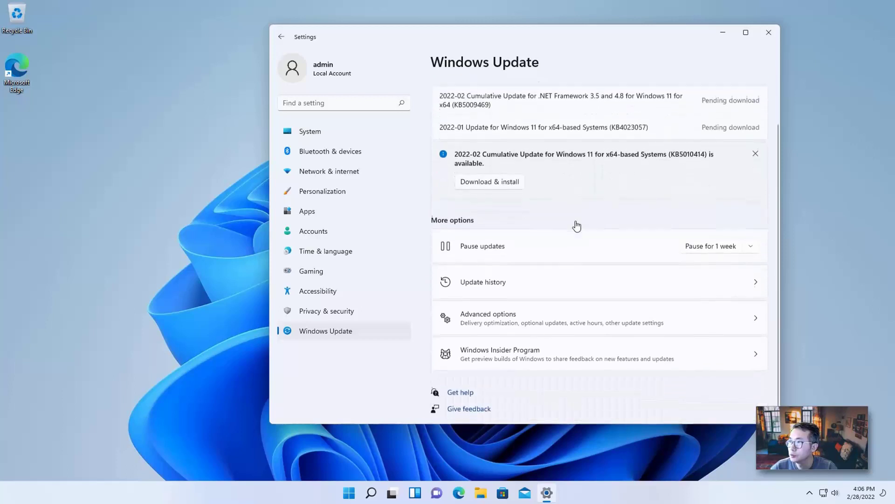
pyautogui.scroll(2, 526, 346)
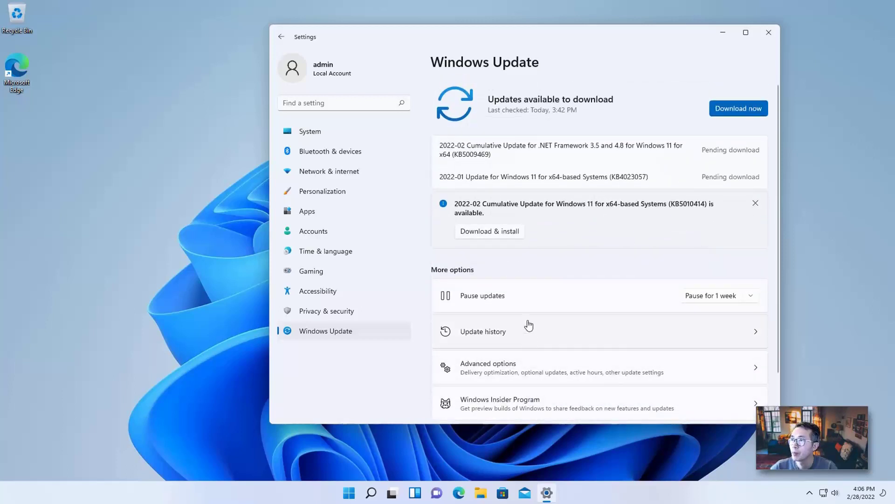